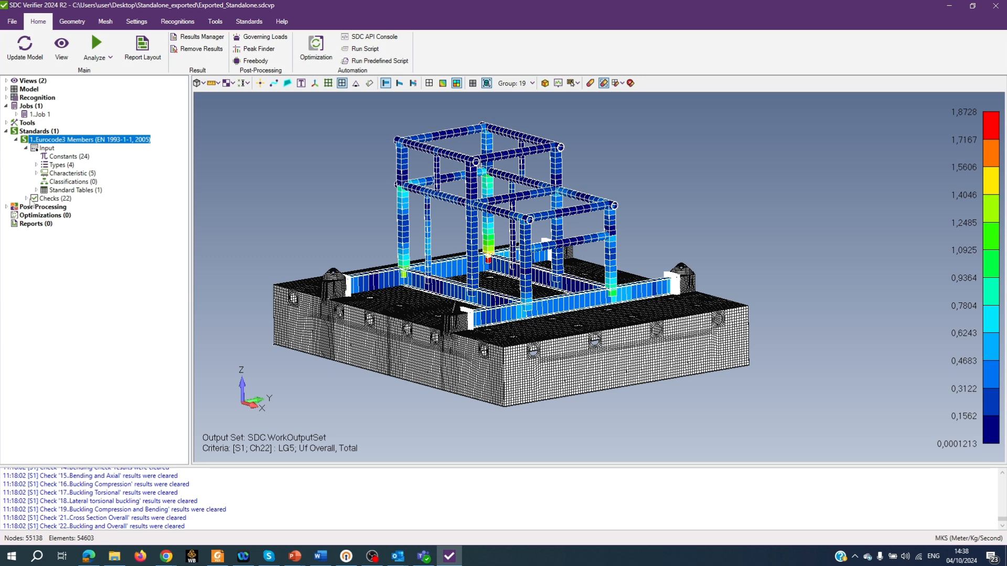
- Browse the Eurocode3 Members standard's input groups, checks and the Recognition tools in the model tree
{"action": "left_click", "coordinate": [27, 199]}
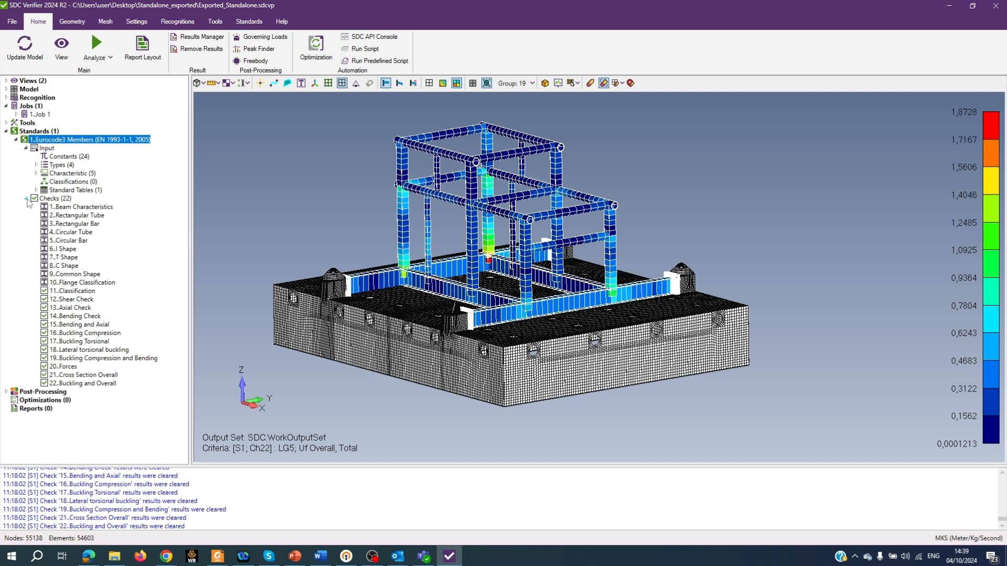
{"action": "left_click", "coordinate": [37, 164]}
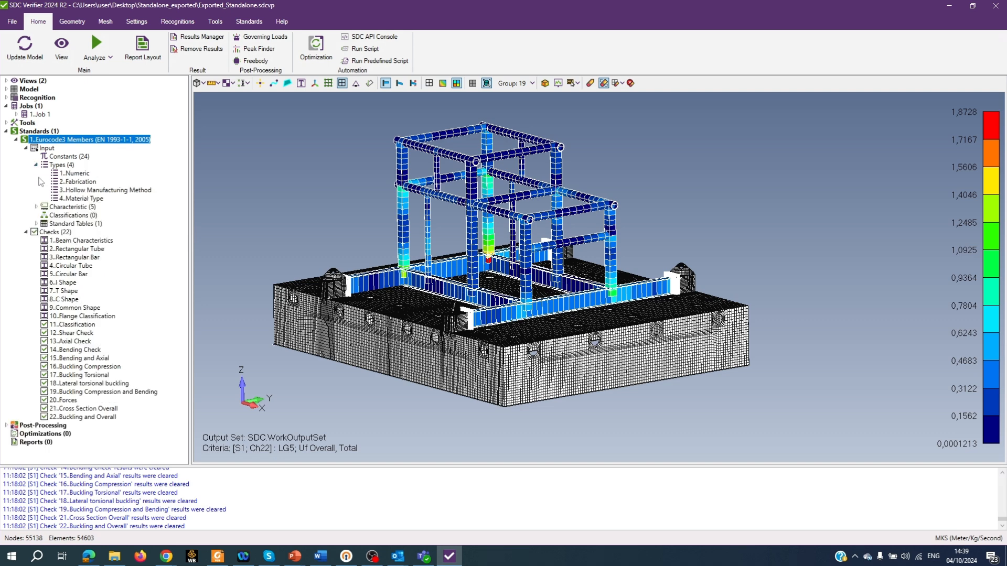
{"action": "left_click", "coordinate": [36, 207]}
{"action": "left_click", "coordinate": [37, 207]}
{"action": "left_click", "coordinate": [36, 164]}
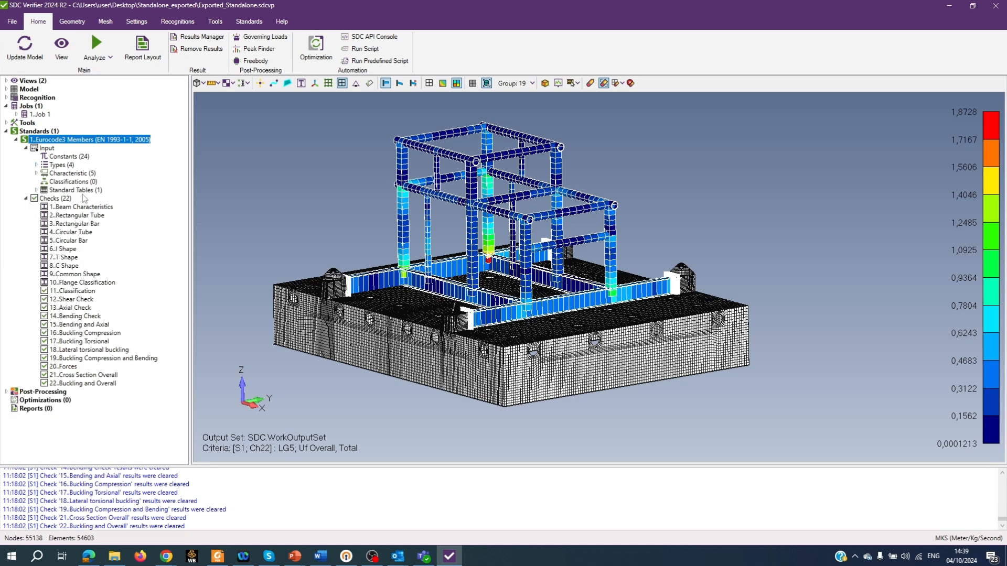
{"action": "left_click", "coordinate": [26, 199]}
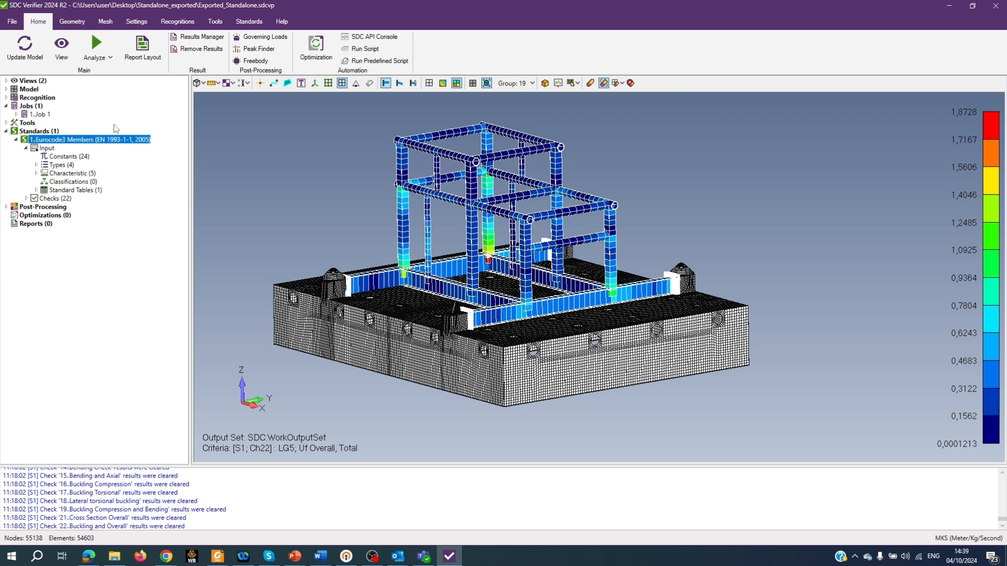
{"action": "left_click", "coordinate": [7, 98]}
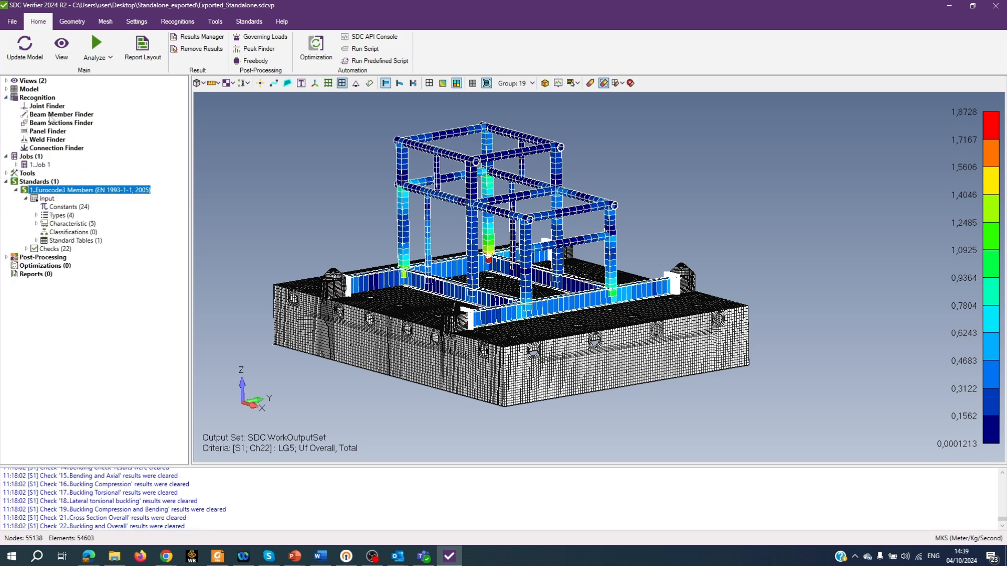
{"action": "left_click", "coordinate": [7, 98]}
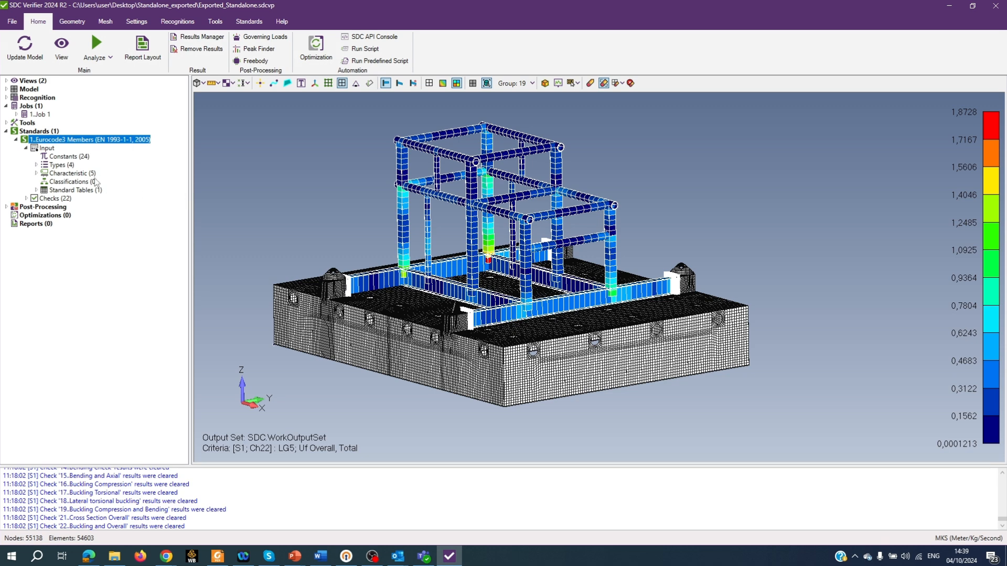
- Convert the Eurocode3 Members standard to a custom standard, accepting the proposed title
{"action": "right_click", "coordinate": [70, 141]}
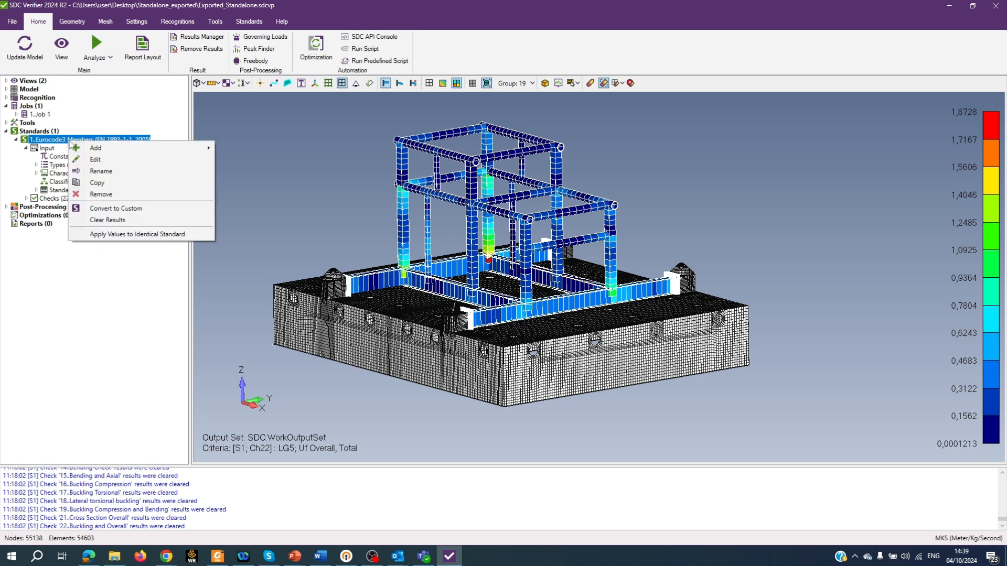
{"action": "left_click", "coordinate": [144, 209]}
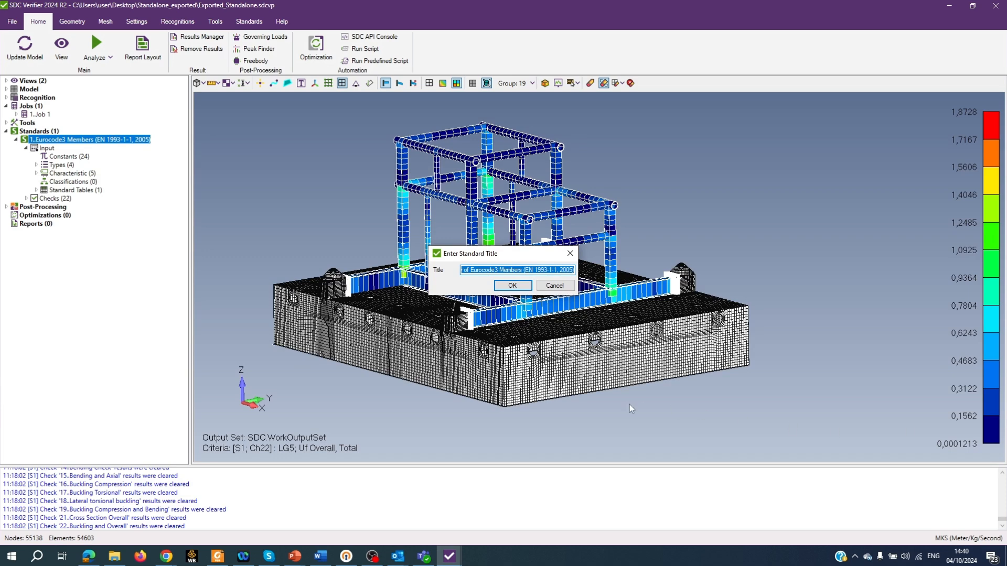
{"action": "left_click", "coordinate": [512, 286]}
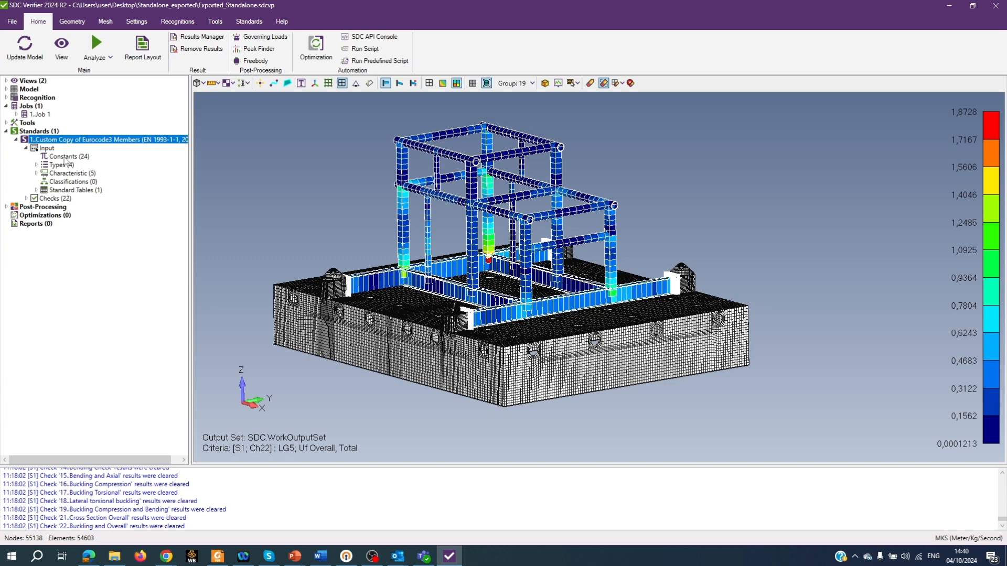
- Inspect the custom standard's Types, Characteristic and Standard Tables entries
{"action": "left_click", "coordinate": [37, 165]}
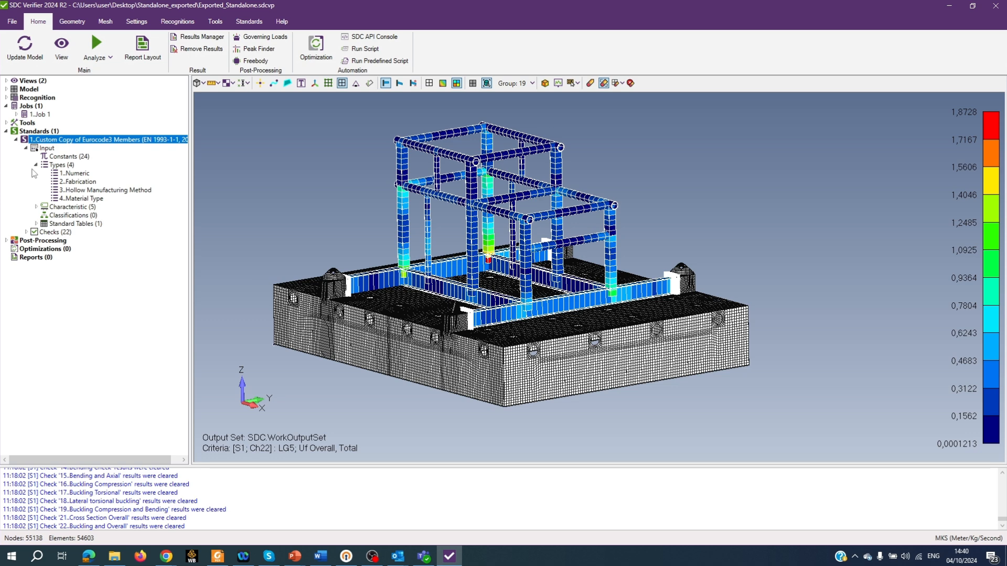
{"action": "left_click", "coordinate": [35, 165]}
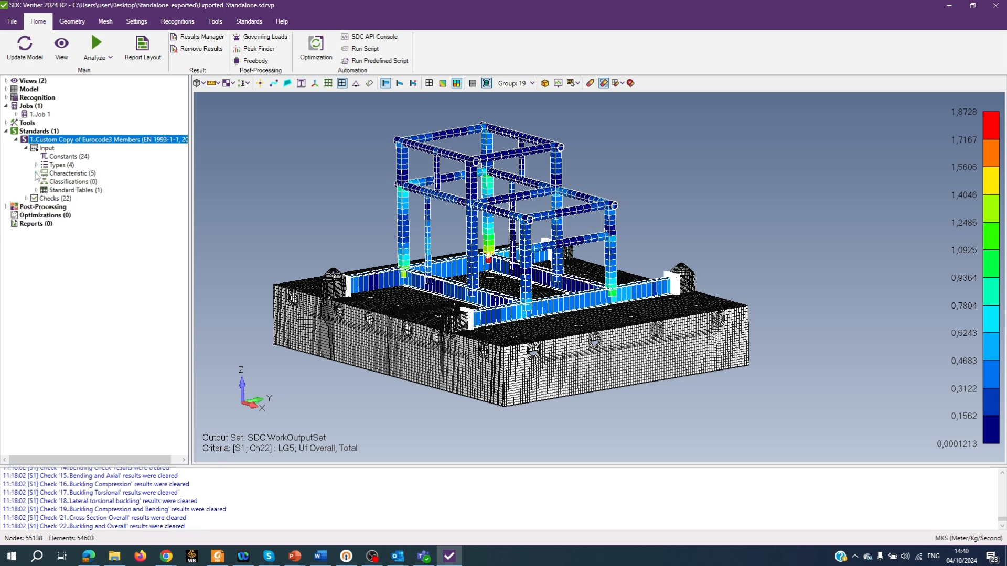
{"action": "left_click", "coordinate": [37, 174]}
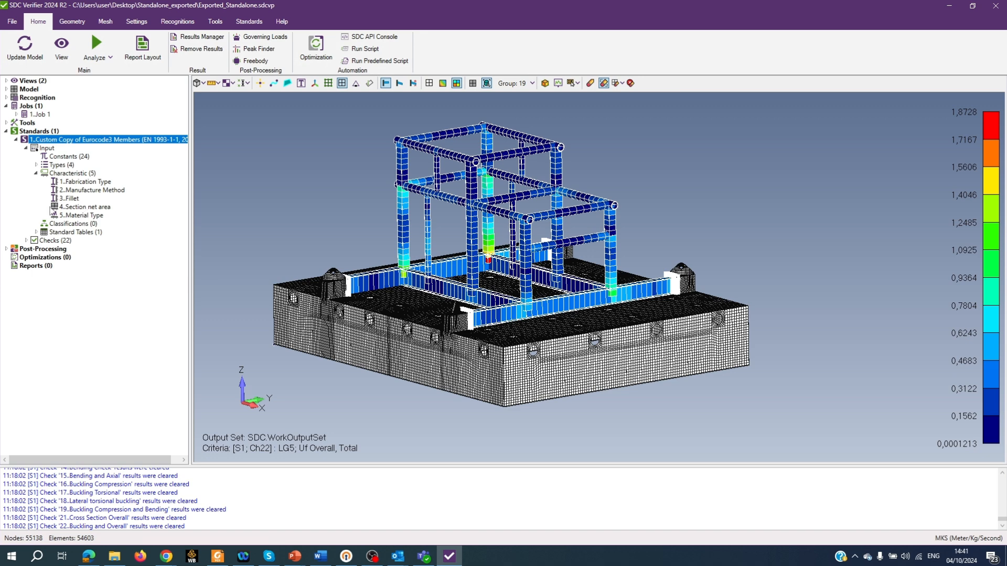
{"action": "left_click", "coordinate": [35, 173]}
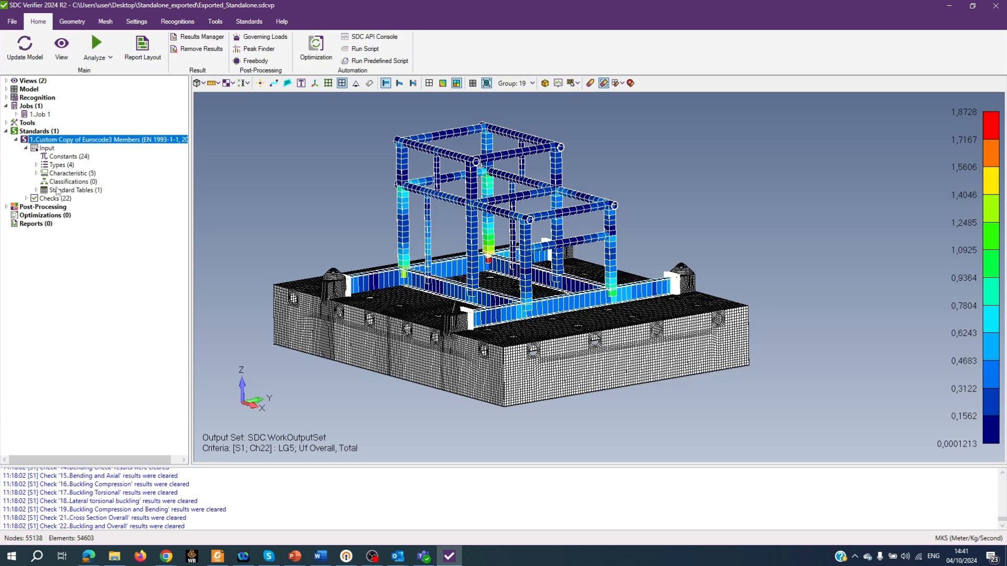
{"action": "left_click", "coordinate": [39, 191]}
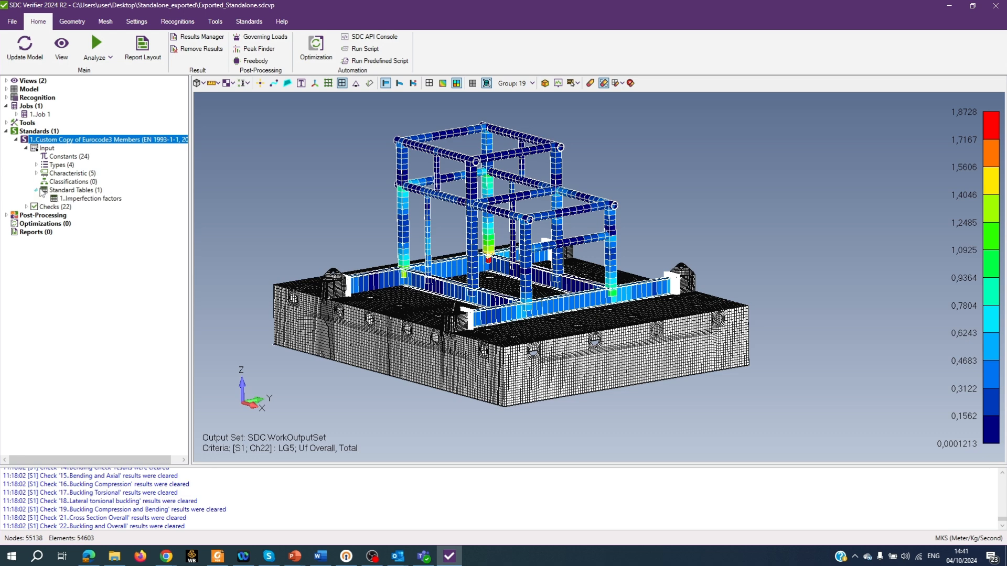
{"action": "left_click", "coordinate": [38, 191]}
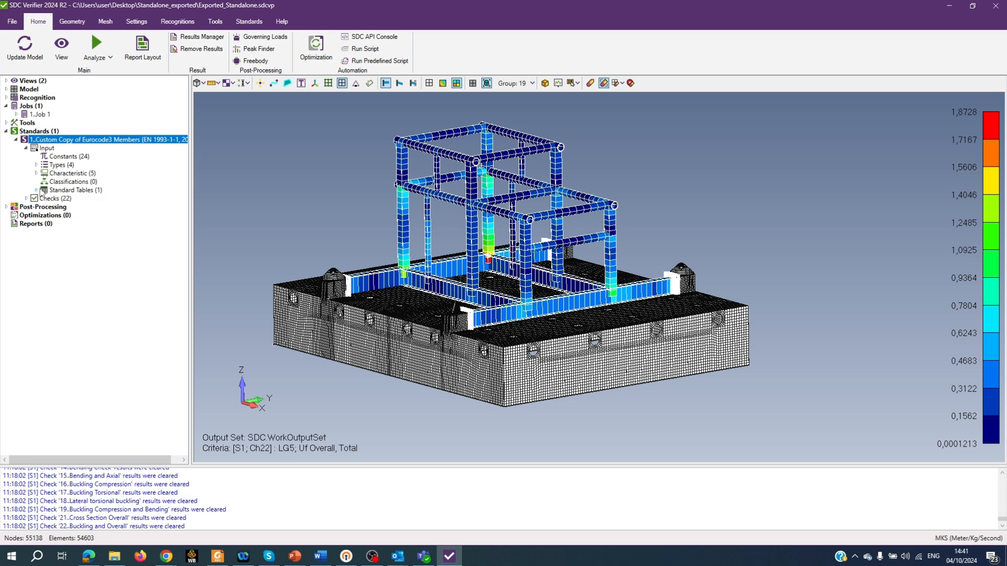
- Store the custom standard to the library titled "Stored Custom Copy of Eurocode3 Members (EN 1993-1-1, 2005)"
{"action": "right_click", "coordinate": [100, 141]}
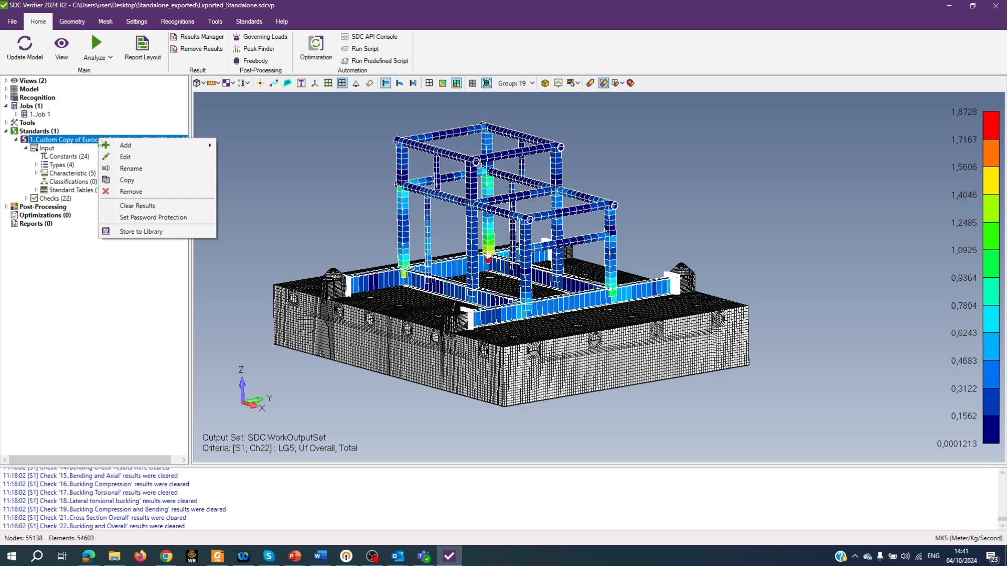
{"action": "left_click", "coordinate": [143, 232]}
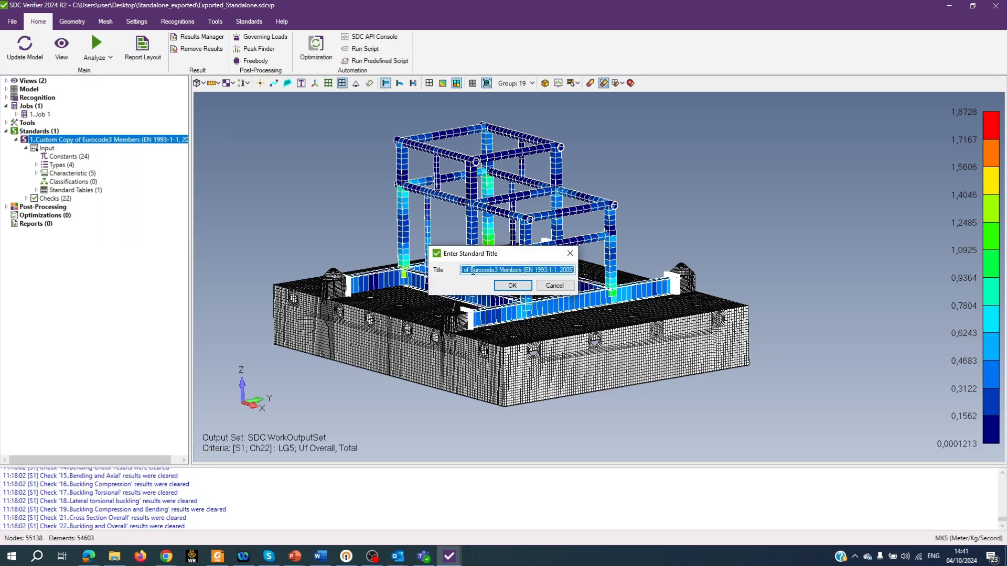
{"action": "left_click", "coordinate": [473, 271]}
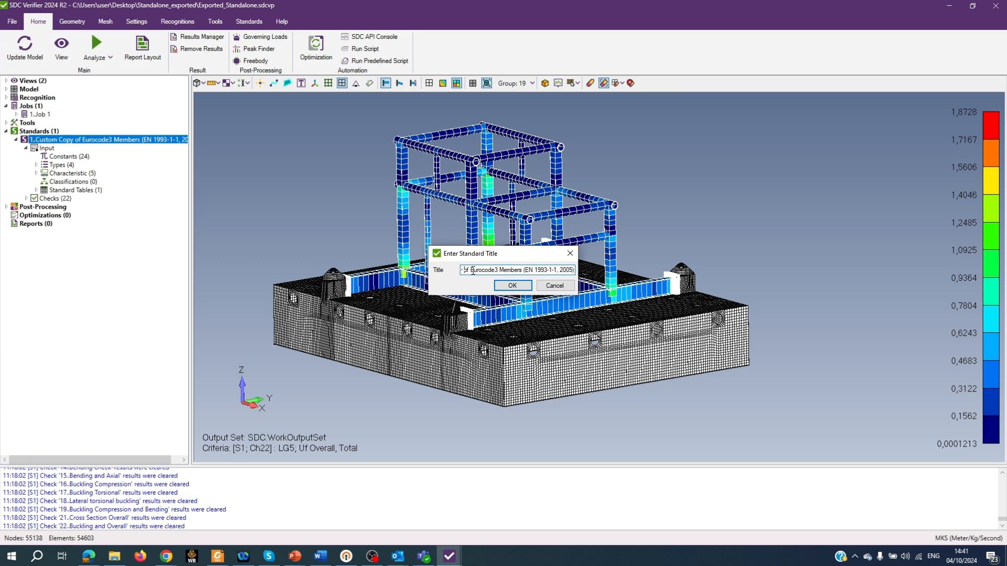
{"action": "key", "text": "Left"}
{"action": "key", "text": "Left"}
{"action": "key", "text": "Left"}
{"action": "key", "text": "Left"}
{"action": "key", "text": "Left"}
{"action": "key", "text": "Left"}
{"action": "key", "text": "Left"}
{"action": "key", "text": "Left"}
{"action": "key", "text": "Left"}
{"action": "key", "text": "Left"}
{"action": "key", "text": "Left"}
{"action": "key", "text": "Left"}
{"action": "key", "text": "Left"}
{"action": "type", "text": "Stored"}
{"action": "left_click", "coordinate": [514, 286]}
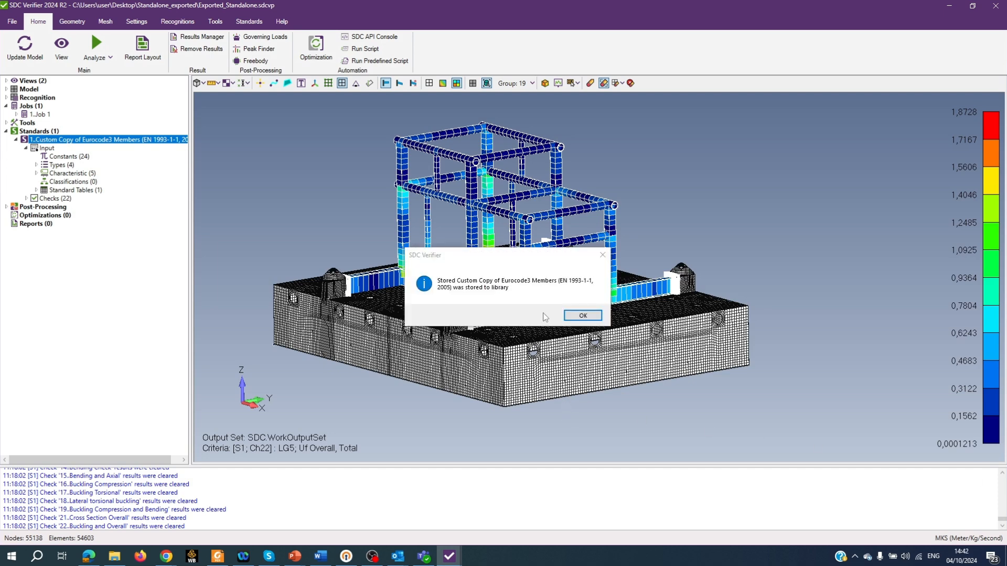
{"action": "left_click", "coordinate": [588, 318]}
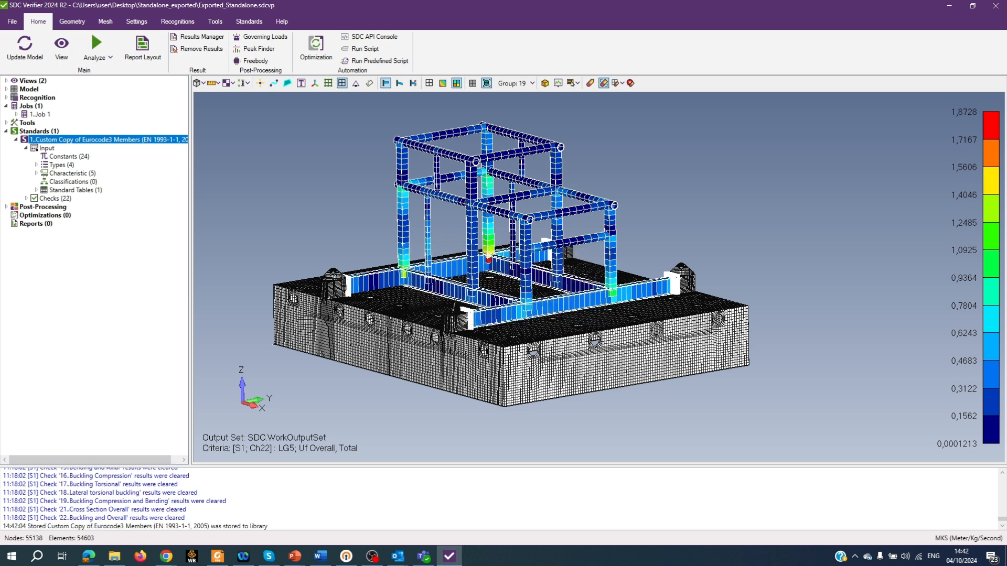
- Load the last stored custom Eurocode3 copy from the library into the model as a second standard
{"action": "left_click", "coordinate": [253, 25]}
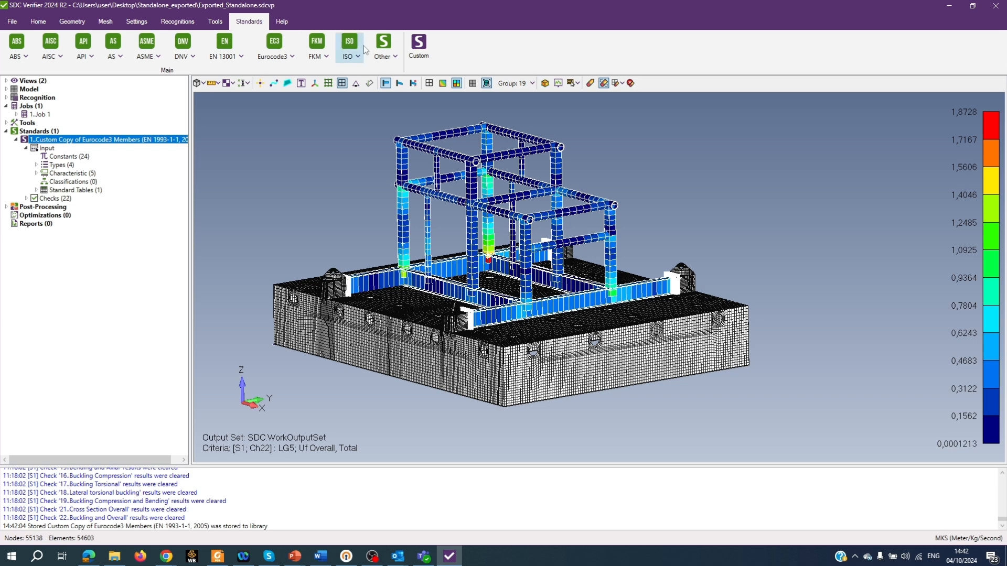
{"action": "left_click", "coordinate": [396, 57]}
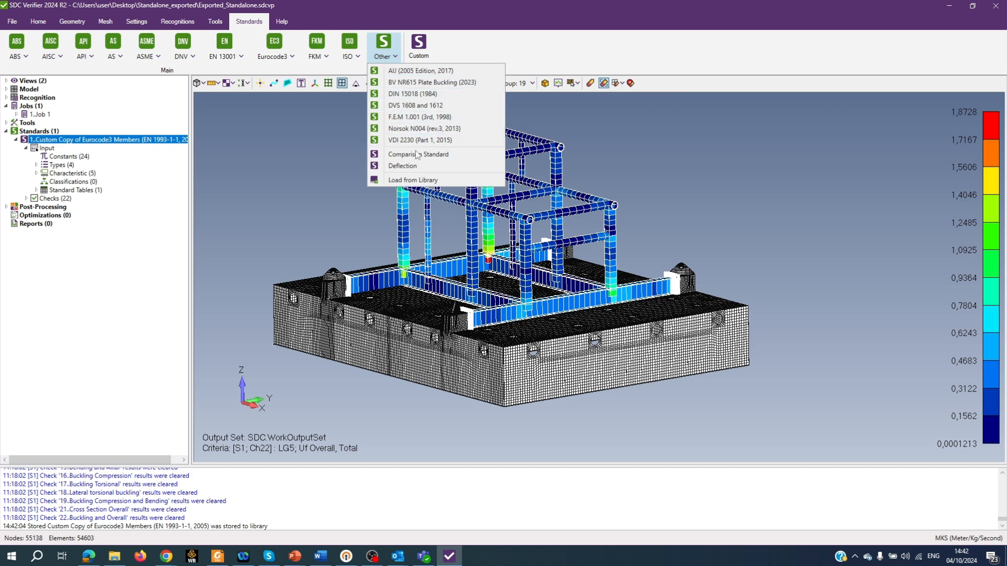
{"action": "left_click", "coordinate": [420, 180]}
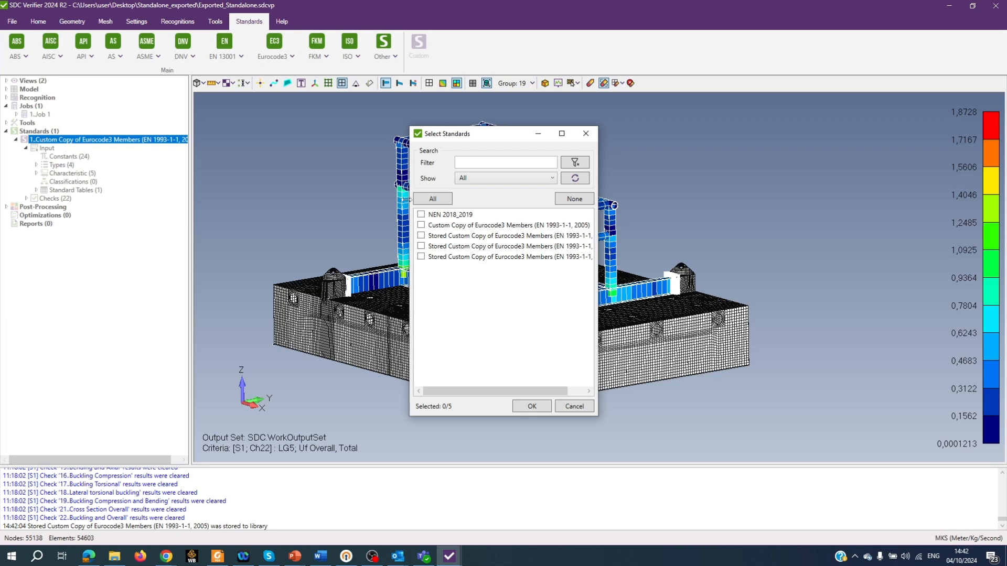
{"action": "left_click", "coordinate": [421, 257]}
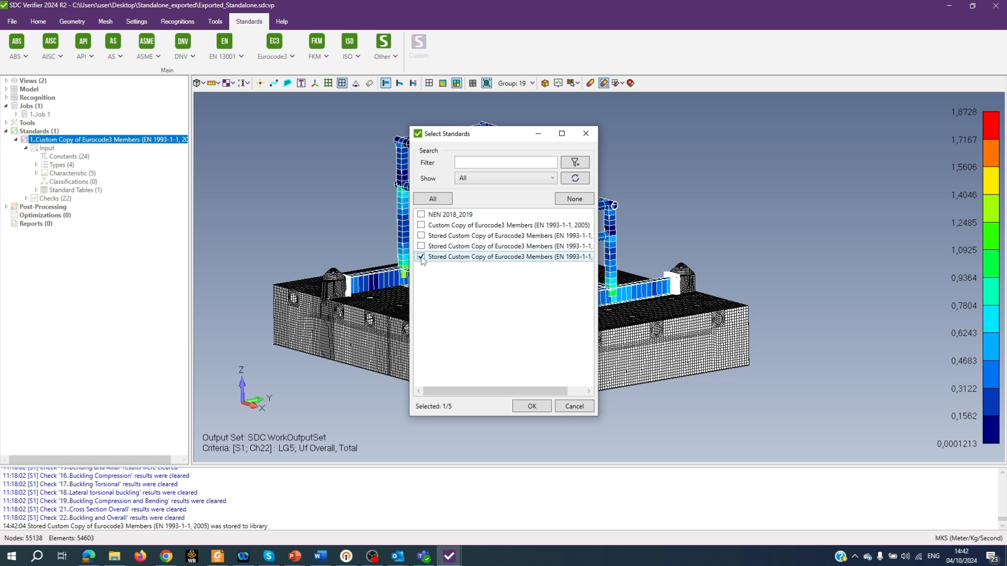
{"action": "left_click", "coordinate": [531, 406]}
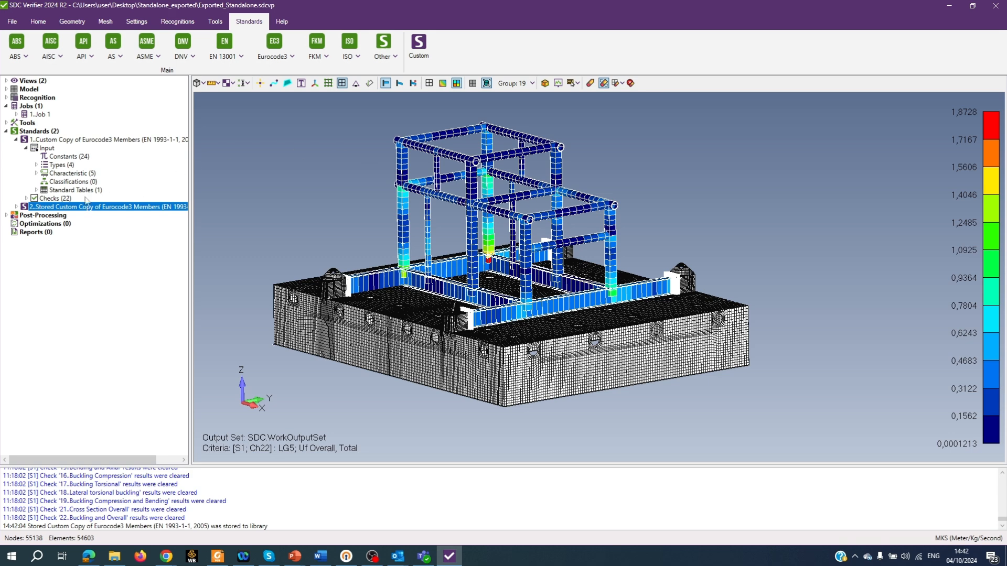
- Expand the loaded stored standard in the model tree to view its input and checks
{"action": "left_click", "coordinate": [16, 208]}
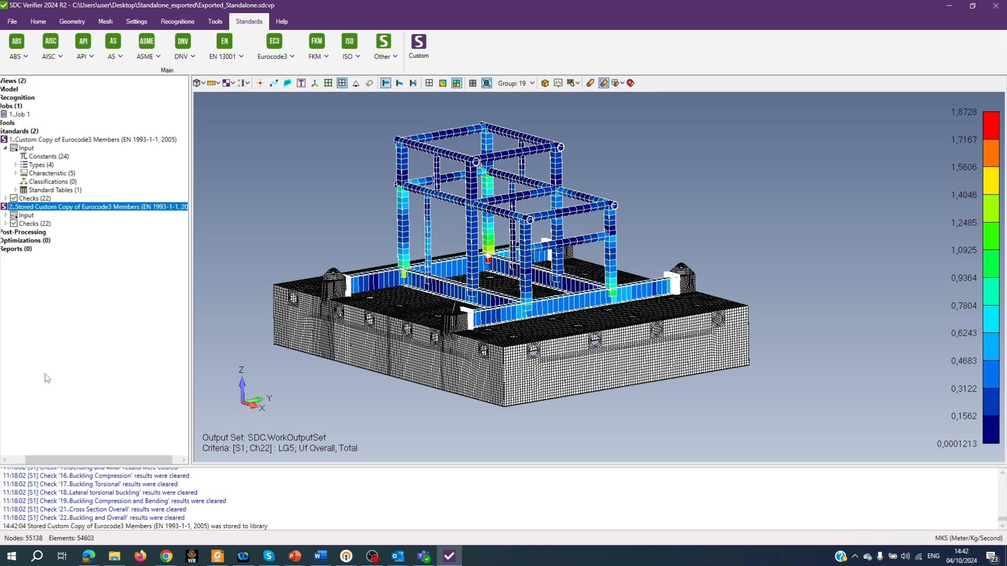
{"action": "left_click_drag", "start_coordinate": [55, 465], "coordinate": [37, 465]}
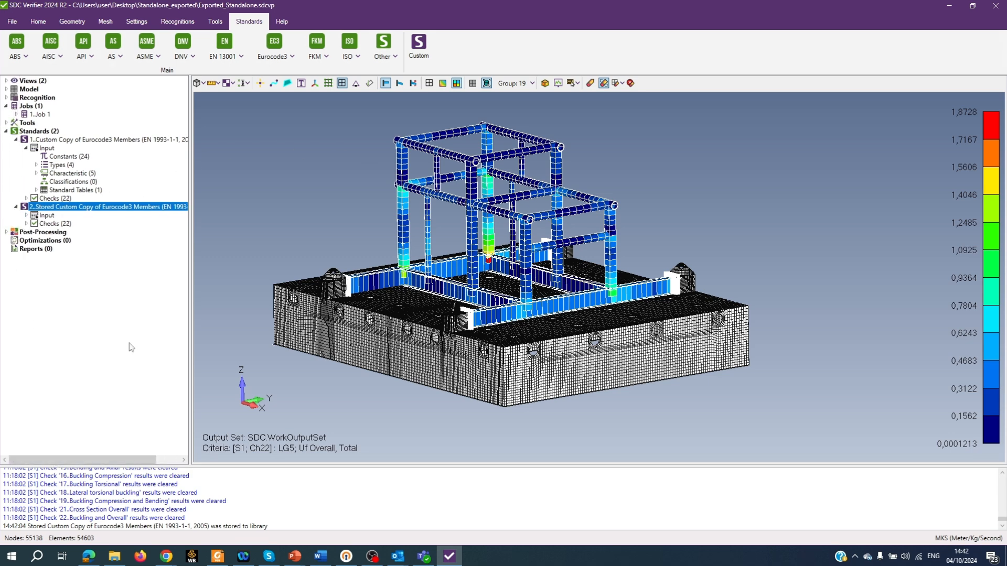
{"action": "right_click", "coordinate": [96, 208]}
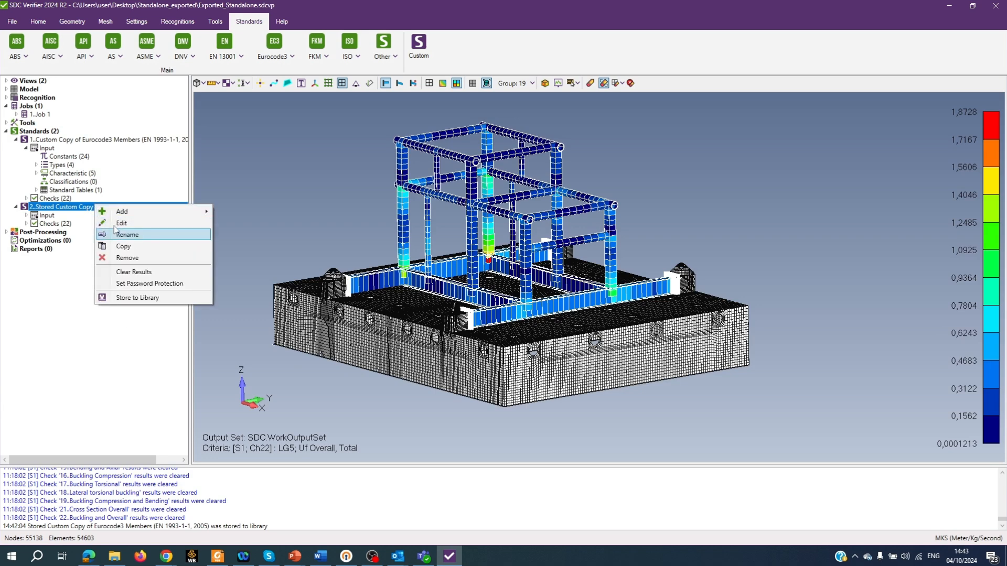
{"action": "left_click", "coordinate": [70, 326]}
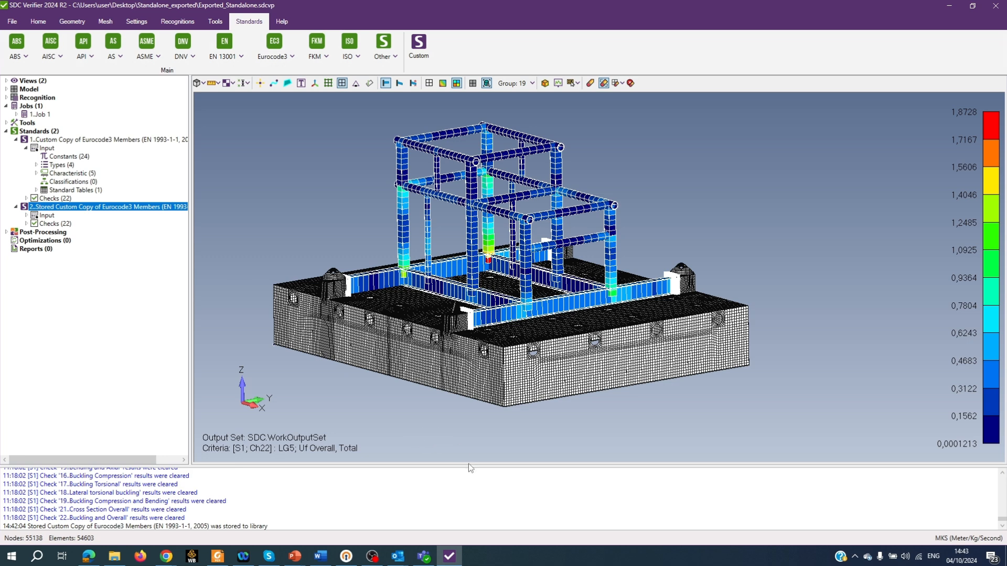
- Open the standards library editor and select the last stored Eurocode3 copy to review its entries
{"action": "left_click", "coordinate": [143, 24]}
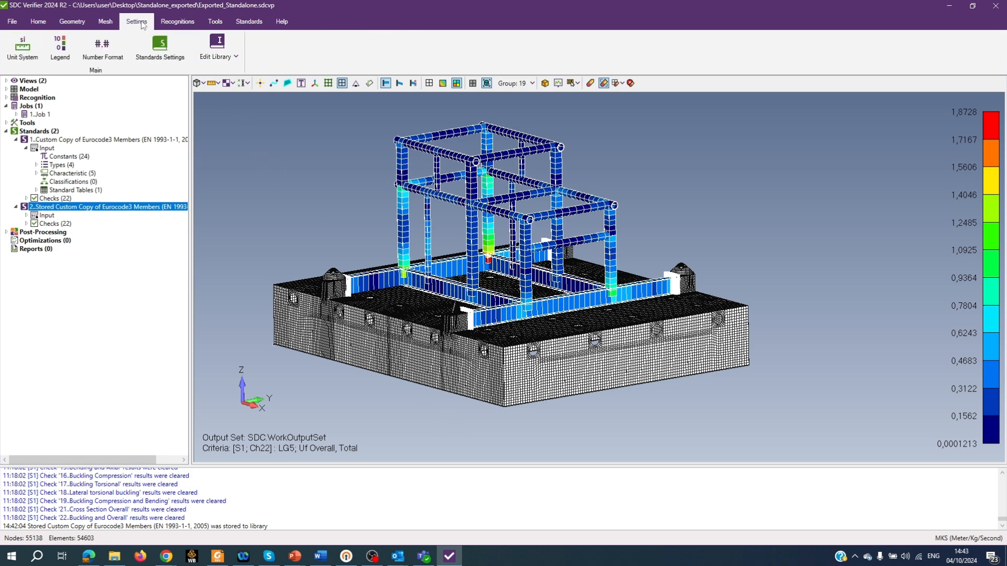
{"action": "left_click", "coordinate": [236, 57]}
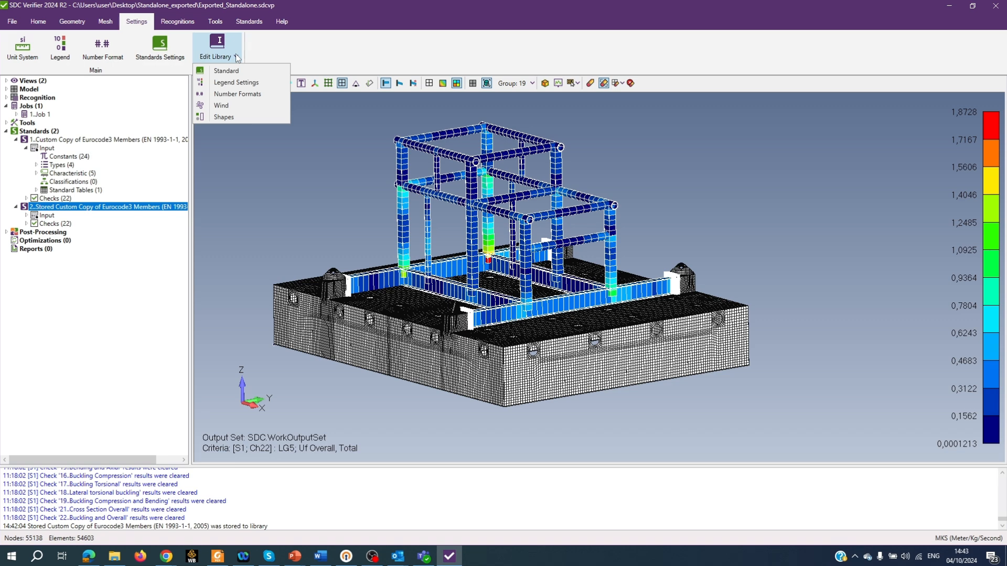
{"action": "left_click", "coordinate": [231, 70]}
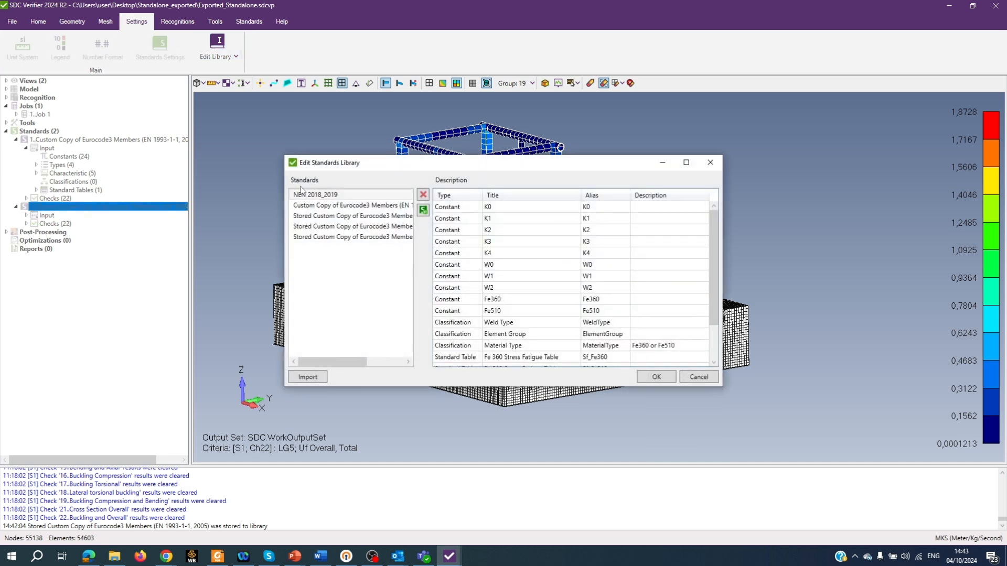
{"action": "left_click", "coordinate": [307, 239]}
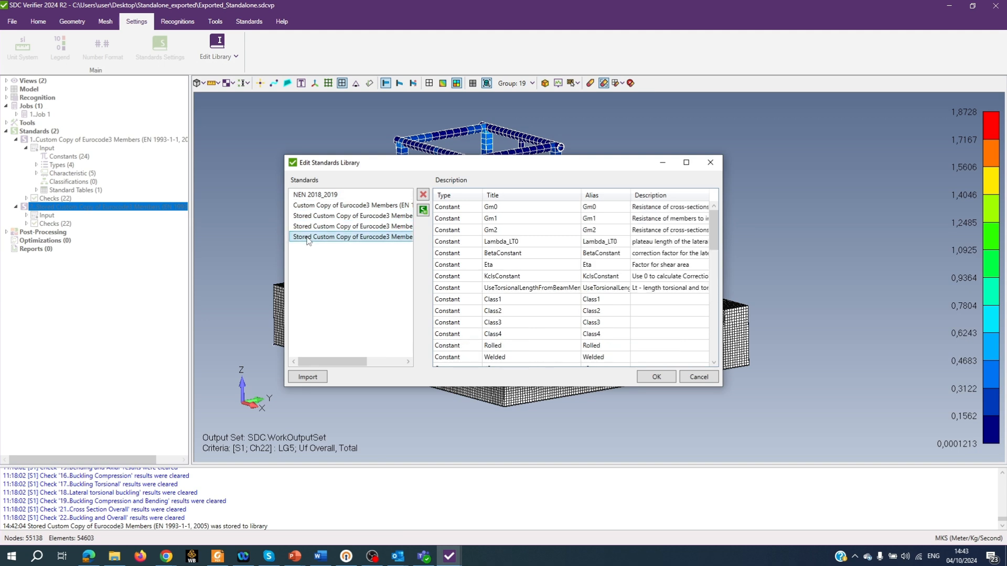
- Import the last stored Eurocode3 custom copy from the library file Standards.db into the standards library and close the editor
{"action": "left_click", "coordinate": [308, 378]}
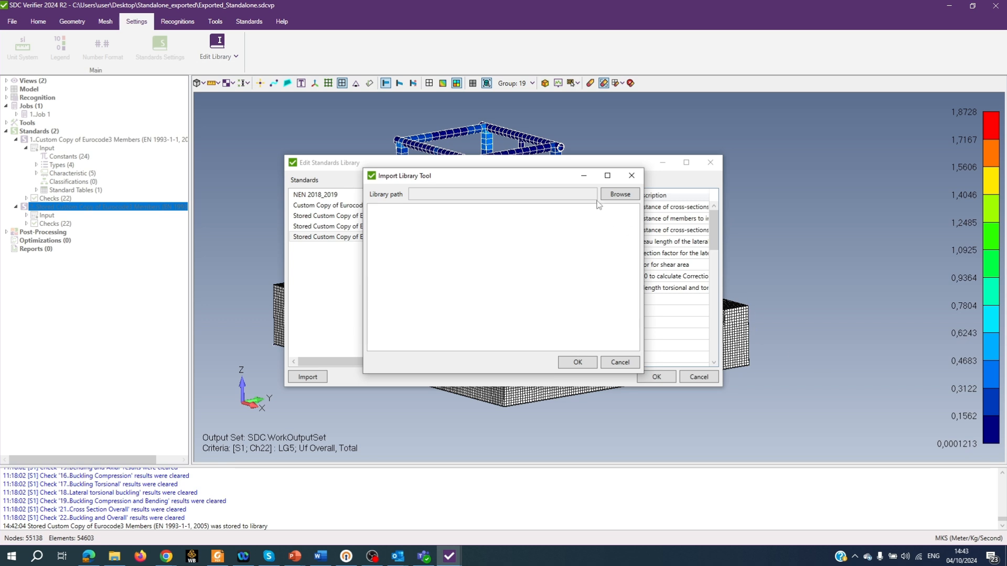
{"action": "left_click", "coordinate": [620, 195]}
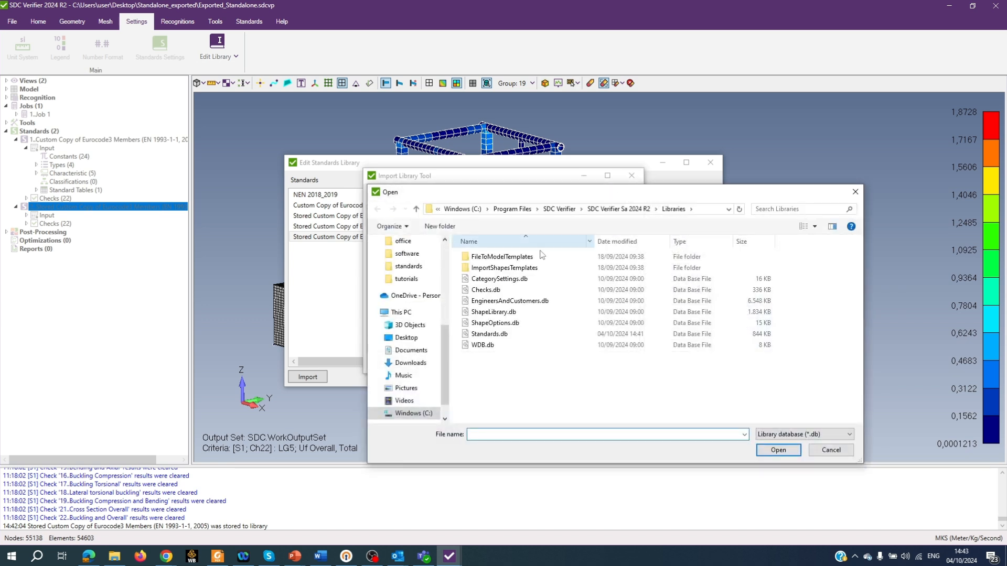
{"action": "left_click", "coordinate": [496, 337]}
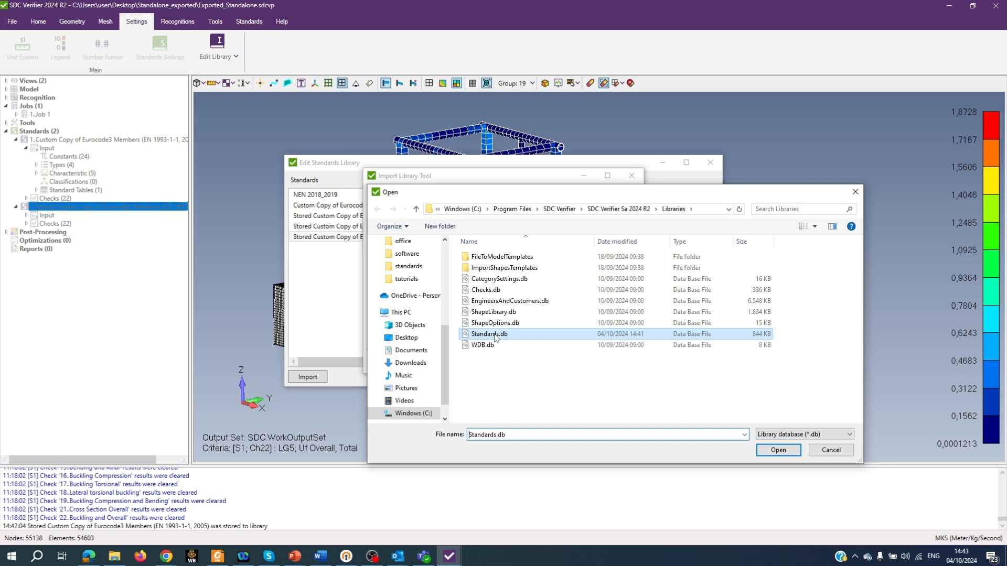
{"action": "left_click", "coordinate": [780, 451]}
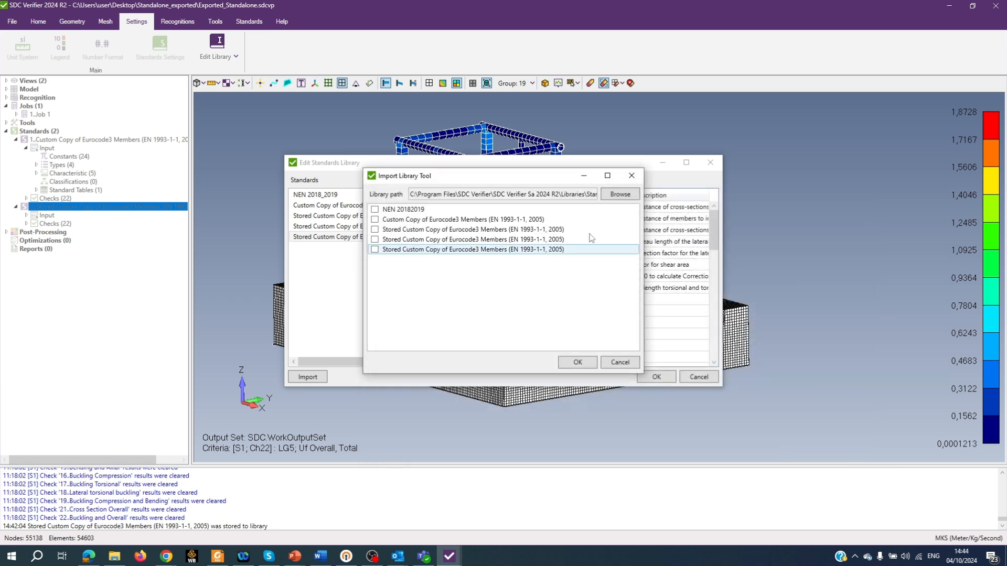
{"action": "left_click", "coordinate": [375, 250]}
{"action": "left_click", "coordinate": [577, 363]}
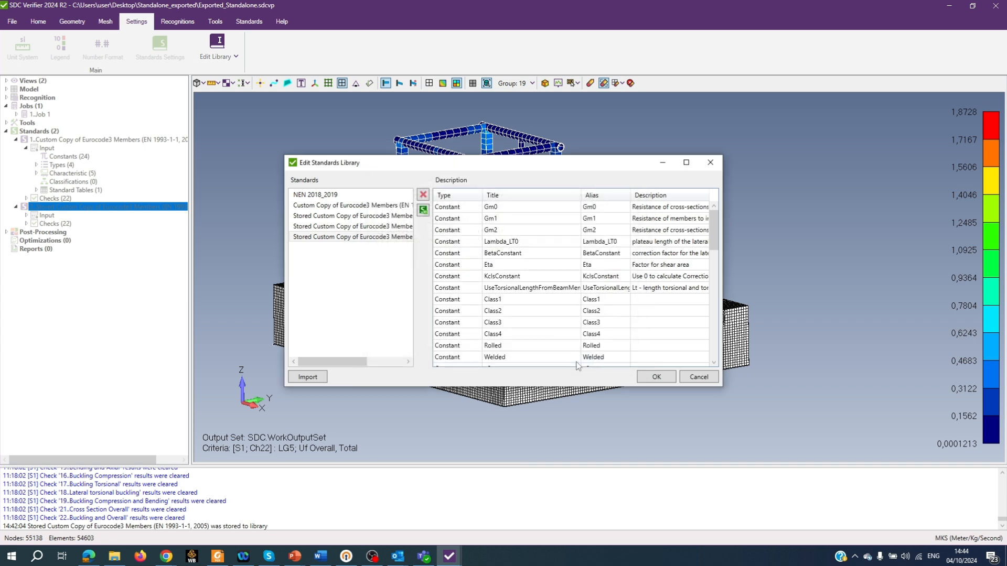
{"action": "left_click", "coordinate": [656, 378]}
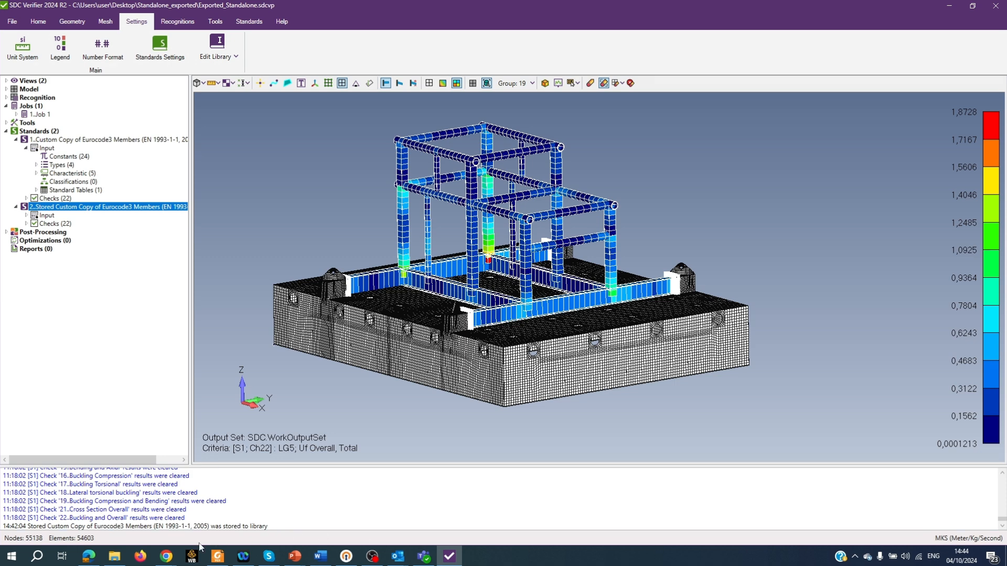
- Switch to the browser and open SDC Verifier's Online Help from the website's Software menu
{"action": "mouse_move", "coordinate": [166, 562]}
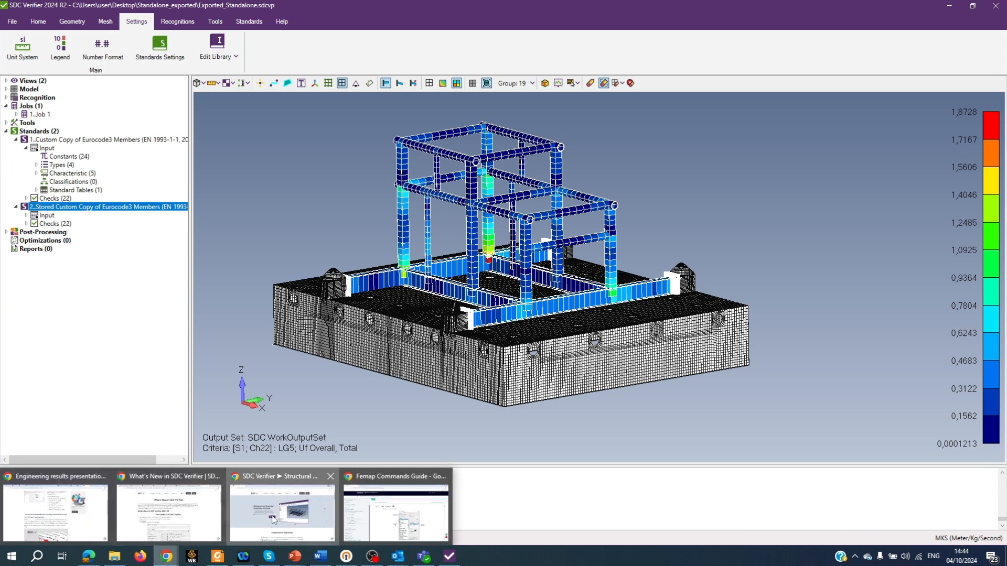
{"action": "left_click", "coordinate": [283, 515]}
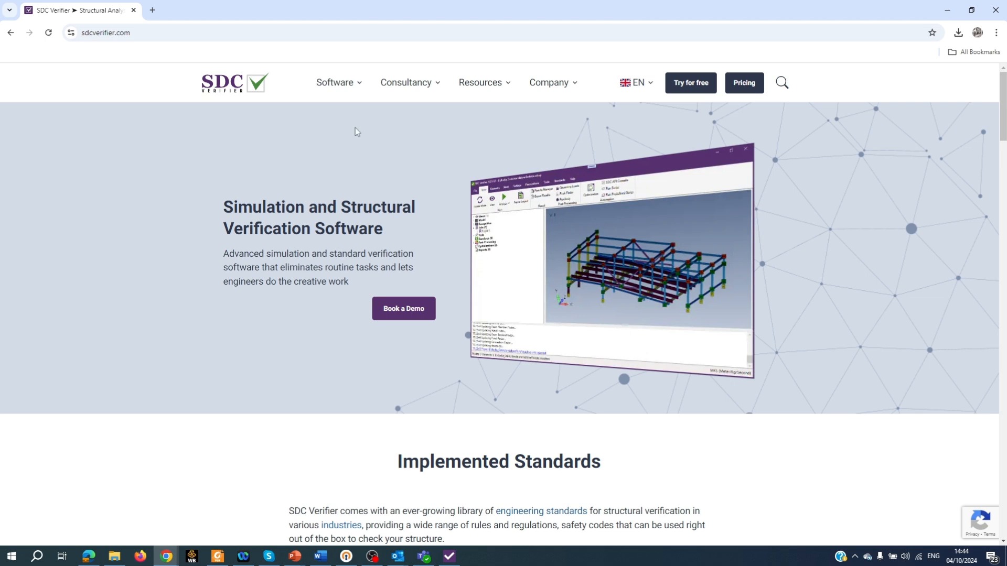
{"action": "mouse_move", "coordinate": [338, 85]}
{"action": "left_click", "coordinate": [236, 210]}
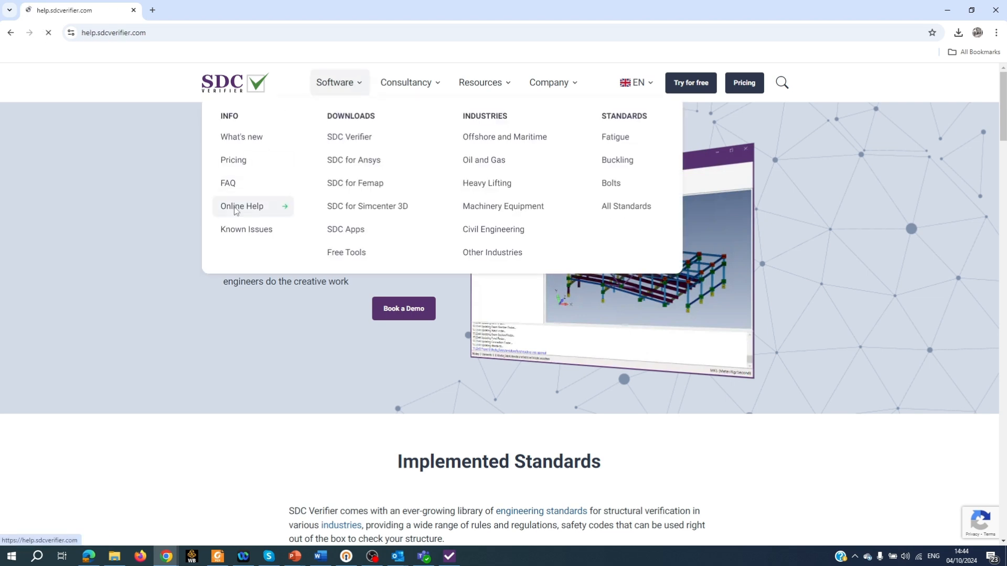
- Open the SDC Verifier Tutorials page from the website's Resources menu and switch back to SDC Verifier
{"action": "left_click", "coordinate": [71, 166]}
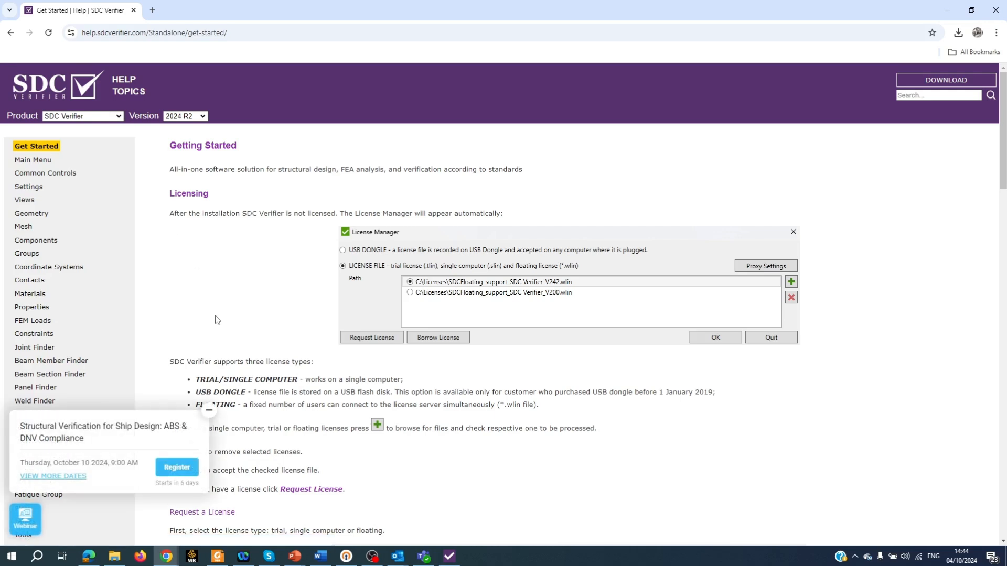
{"action": "left_click", "coordinate": [84, 106]}
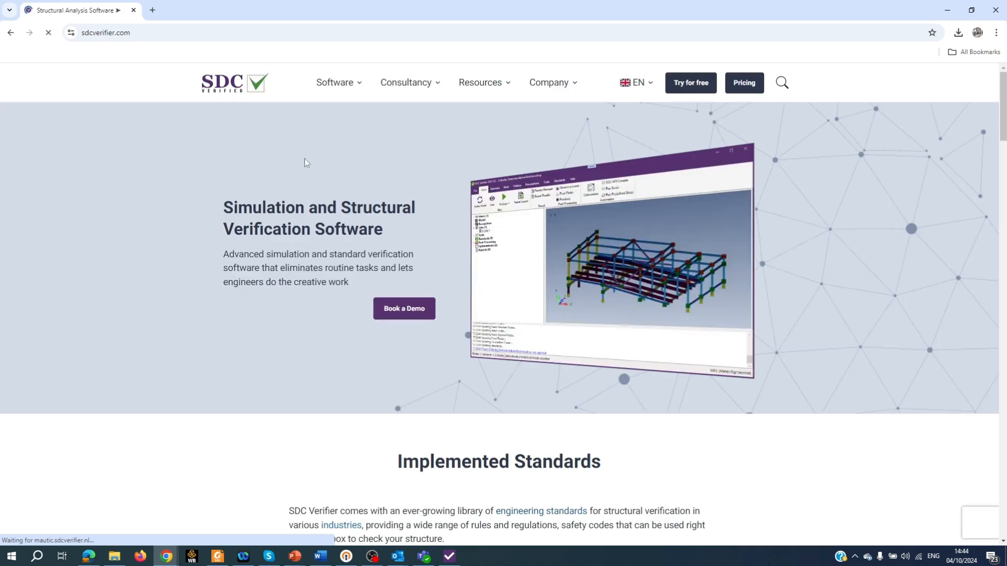
{"action": "mouse_move", "coordinate": [473, 84]}
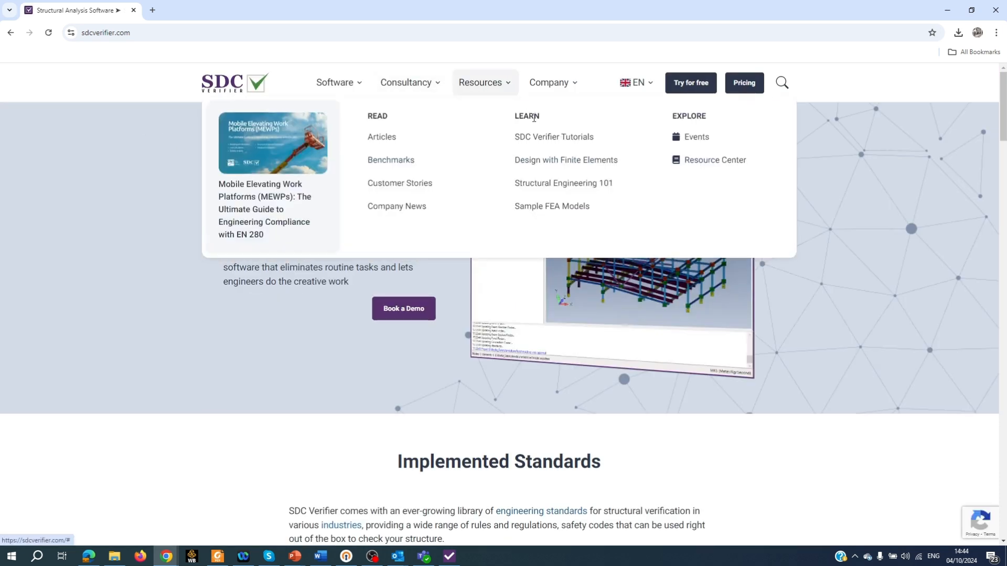
{"action": "left_click", "coordinate": [548, 138]}
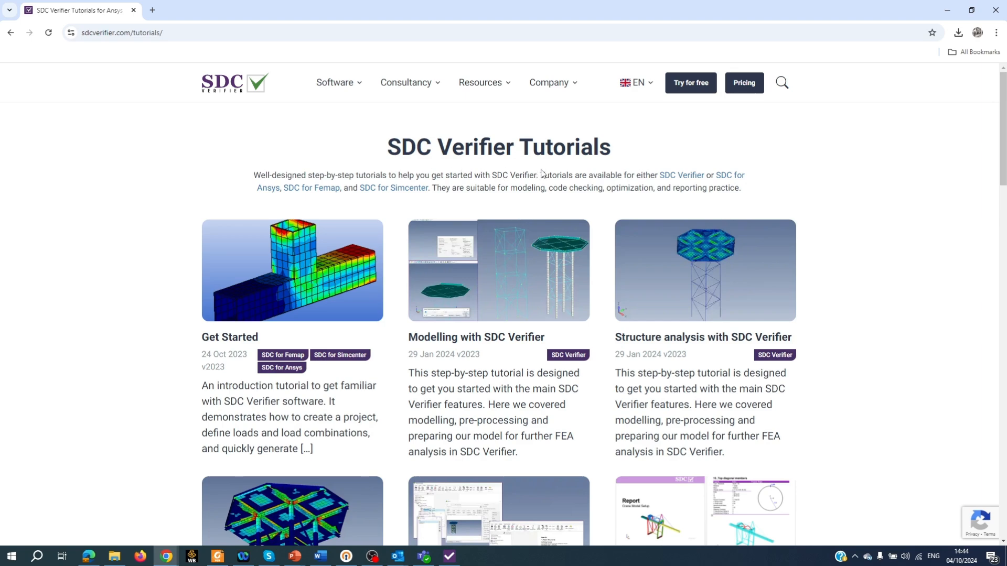
{"action": "left_click", "coordinate": [449, 556]}
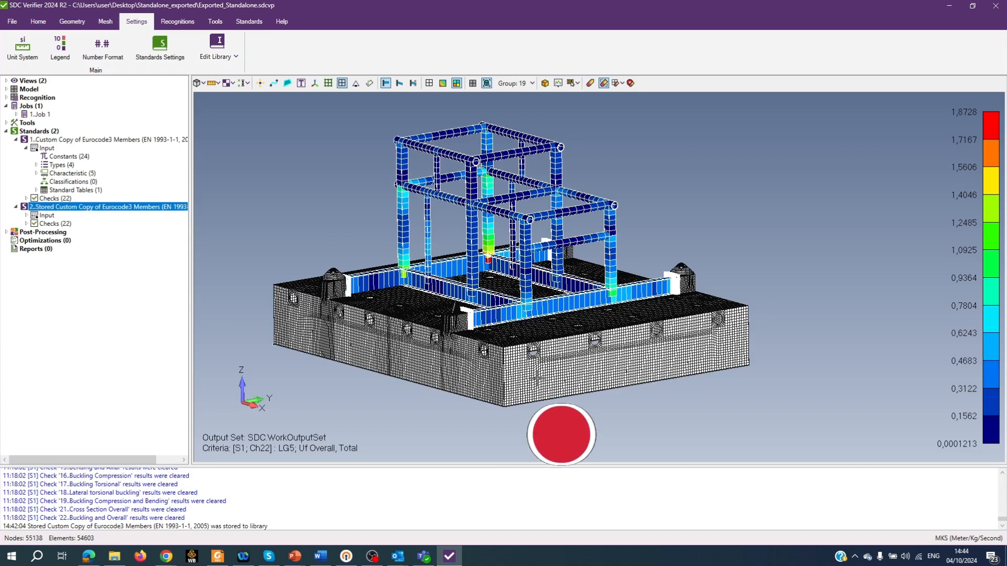